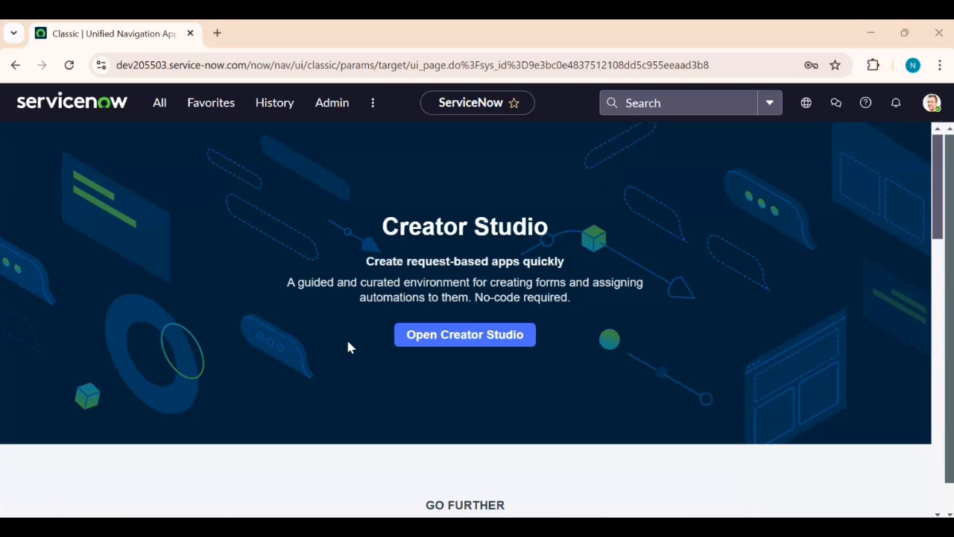
Find UI Builder in the application navigator by filtering for "ui b" and open it
{"action": "left_click", "coordinate": [159, 117]}
{"action": "type", "text": "ui b"}
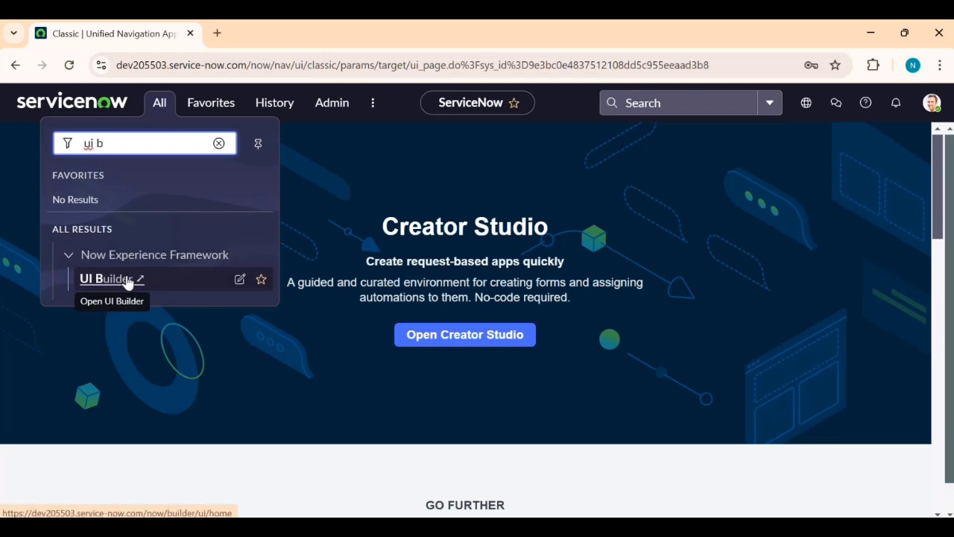
{"action": "left_click", "coordinate": [105, 279]}
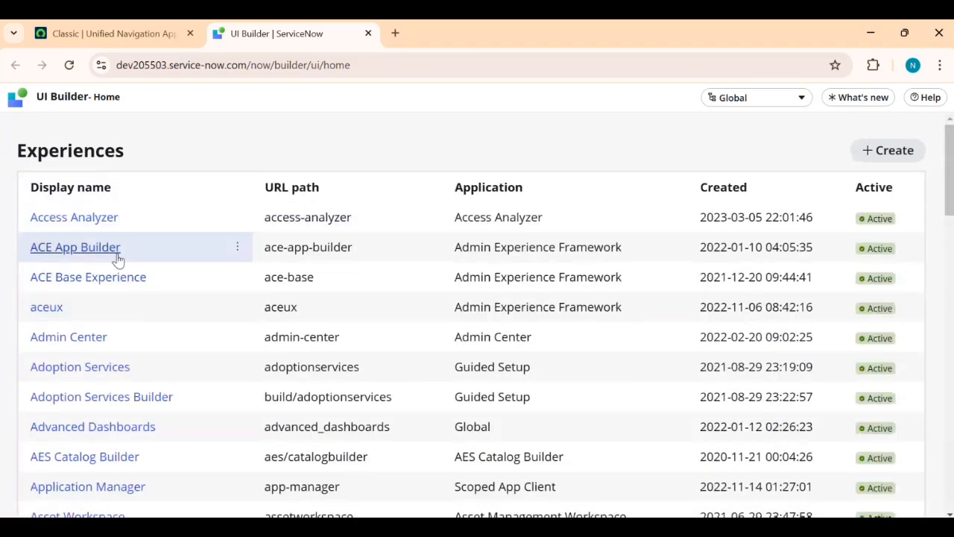
Look through the experiences and page collections, and open the CMDB Workspace experience
{"action": "scroll", "coordinate": [118, 274], "scroll_direction": "down", "scroll_amount": 4}
{"action": "scroll", "coordinate": [120, 280], "scroll_direction": "down", "scroll_amount": 4}
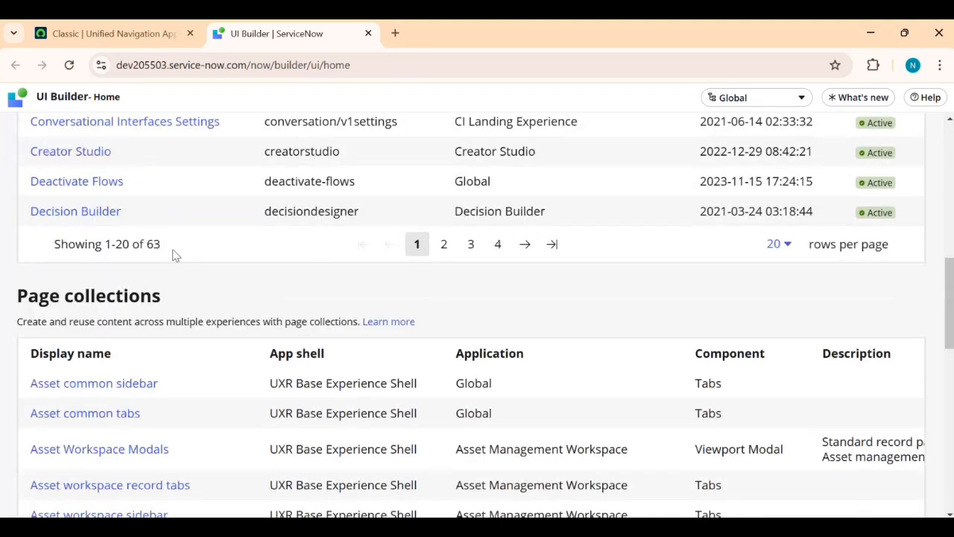
{"action": "scroll", "coordinate": [162, 306], "scroll_direction": "down", "scroll_amount": 10}
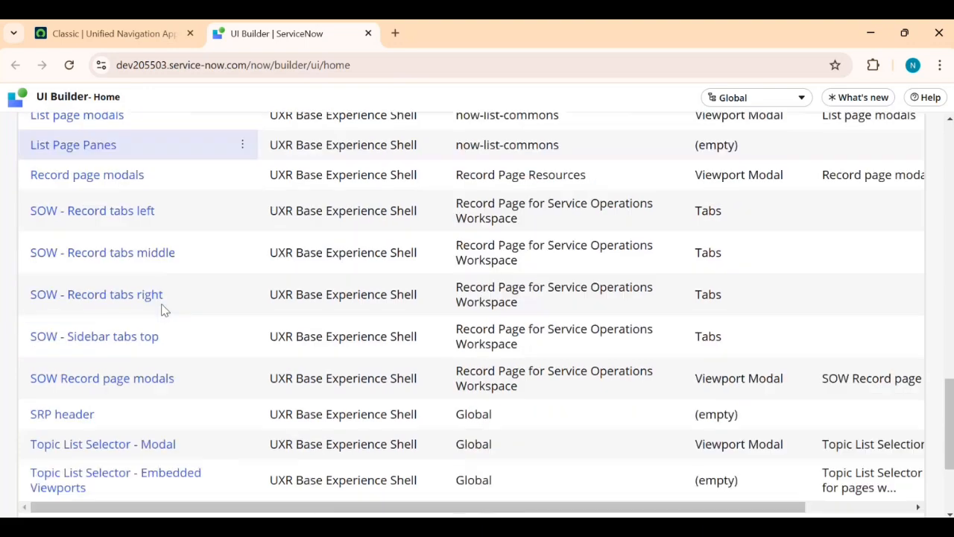
{"action": "scroll", "coordinate": [163, 317], "scroll_direction": "up", "scroll_amount": 15}
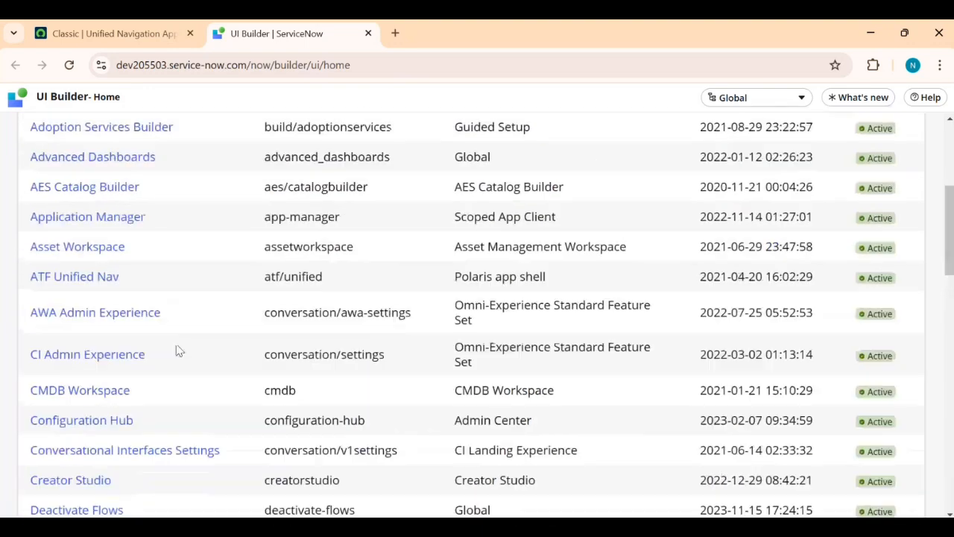
{"action": "scroll", "coordinate": [174, 342], "scroll_direction": "down", "scroll_amount": 2}
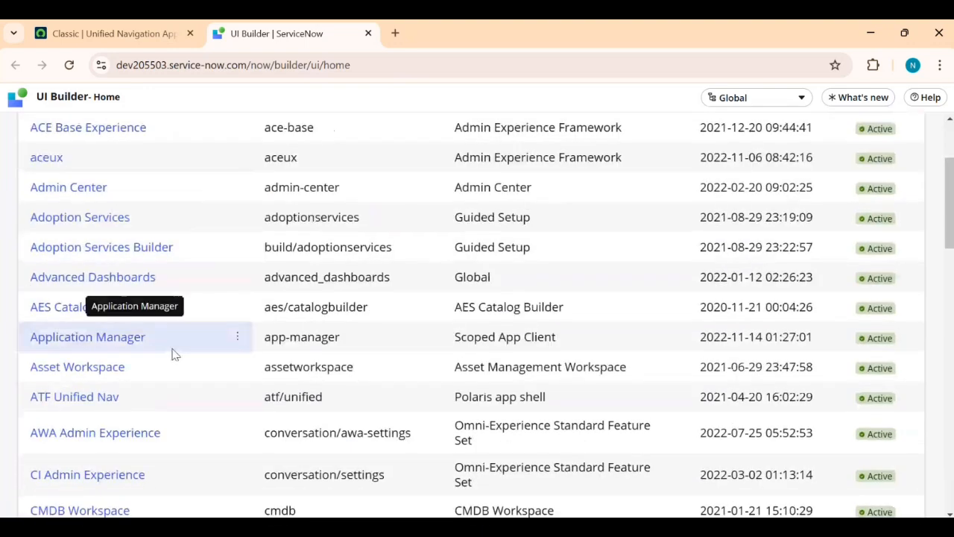
{"action": "scroll", "coordinate": [179, 349], "scroll_direction": "down", "scroll_amount": 2}
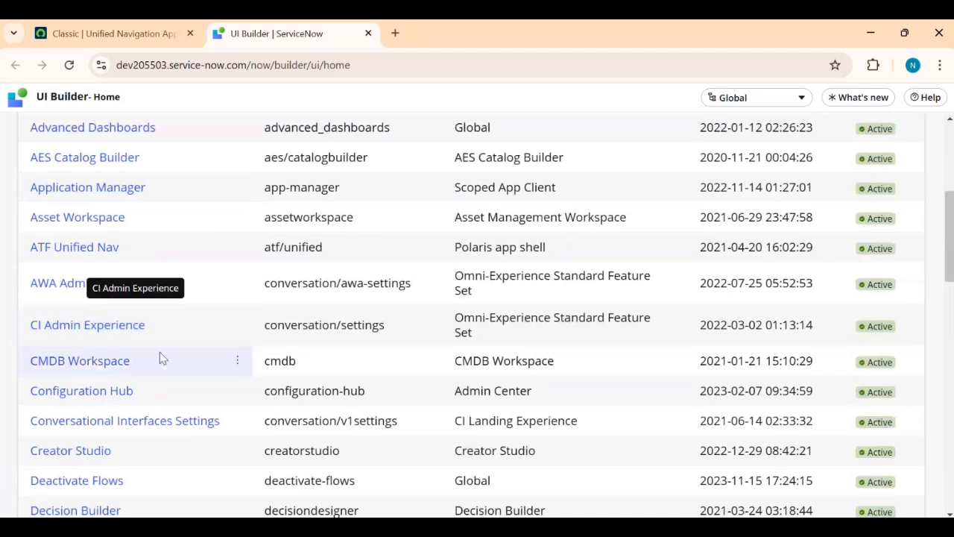
{"action": "left_click", "coordinate": [91, 369]}
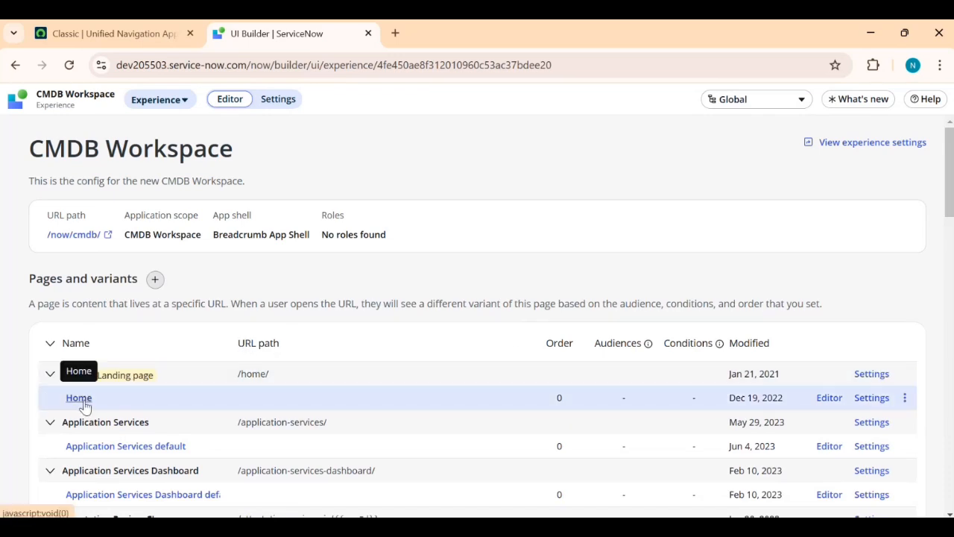
View the live CMDB Workspace through its URL path, and open its Home variant in UI Builder for editing in the original scope
{"action": "left_click", "coordinate": [96, 238]}
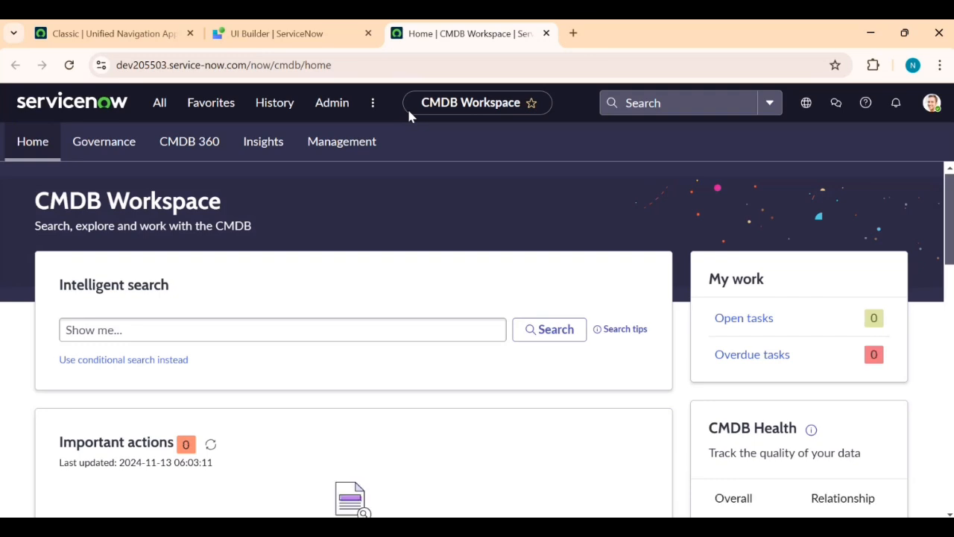
{"action": "left_click", "coordinate": [237, 32]}
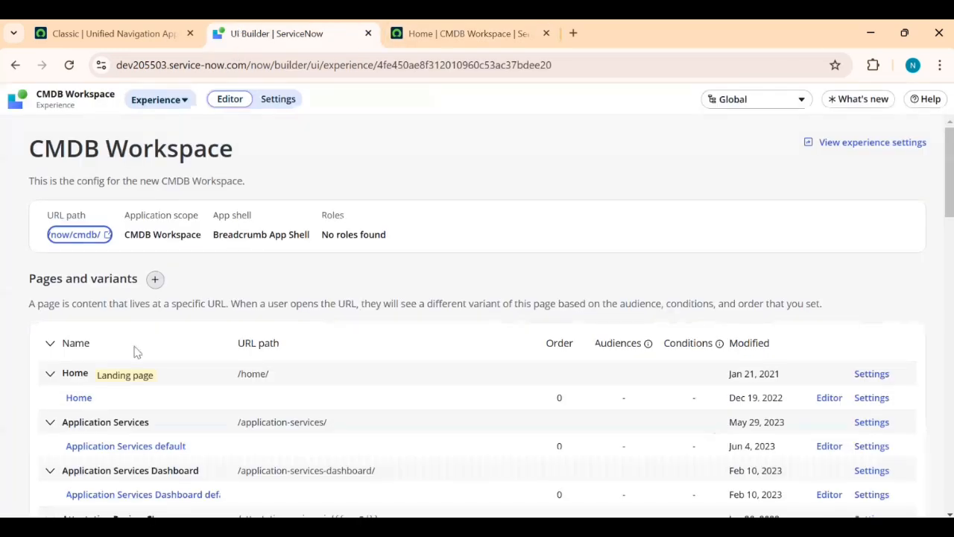
{"action": "left_click", "coordinate": [79, 398]}
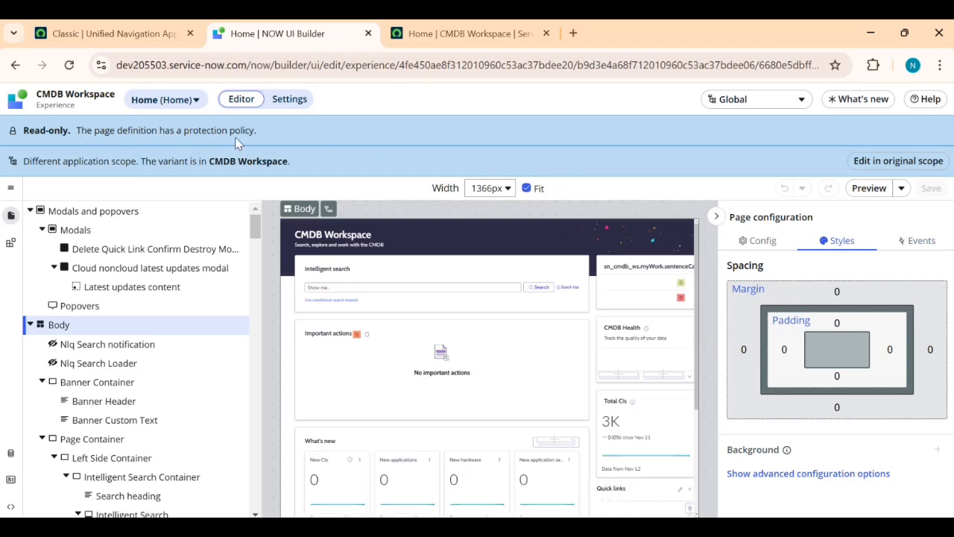
{"action": "left_click", "coordinate": [912, 166]}
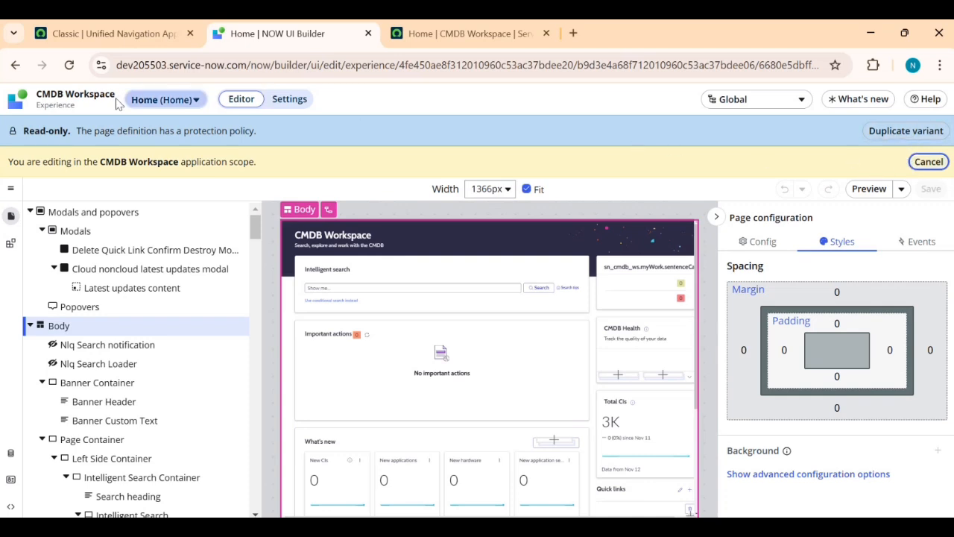
Return to the experiences list and open the Home default variant of the Access Analyzer experience
{"action": "left_click", "coordinate": [15, 65]}
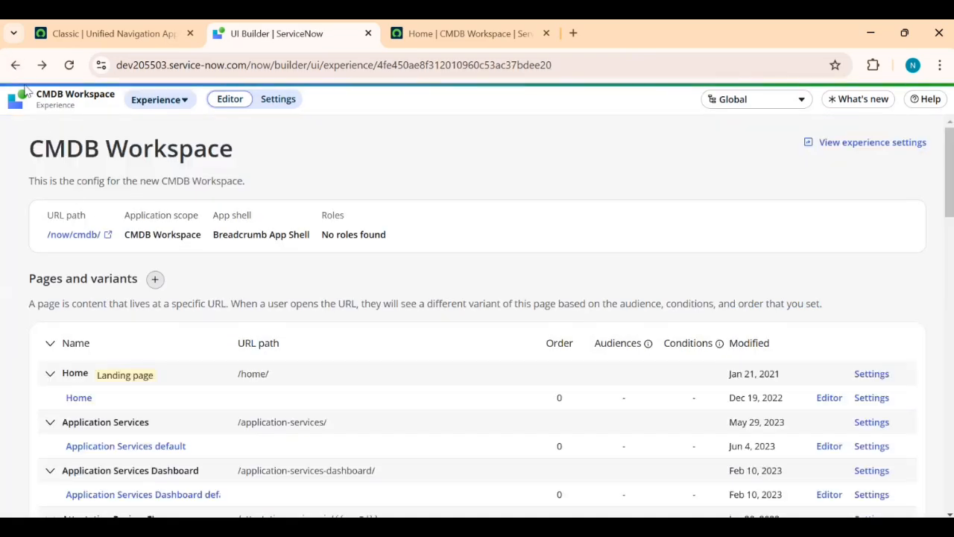
{"action": "left_click", "coordinate": [15, 64]}
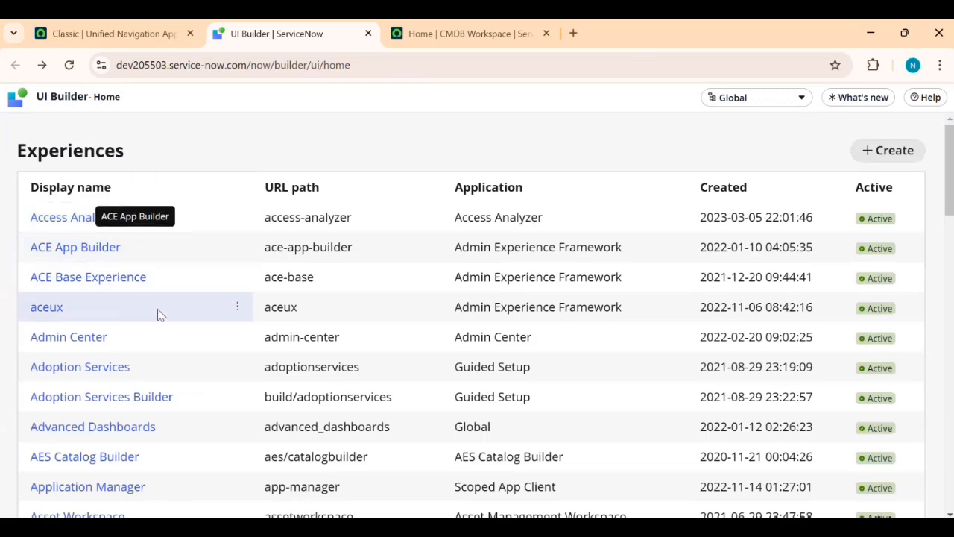
{"action": "scroll", "coordinate": [160, 333], "scroll_direction": "down", "scroll_amount": 1}
{"action": "left_click", "coordinate": [89, 154]}
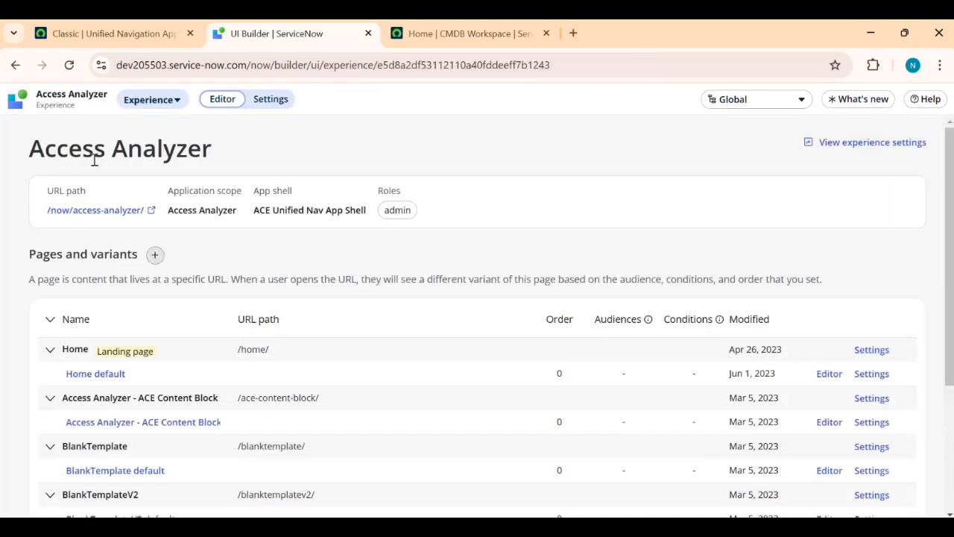
{"action": "left_click", "coordinate": [95, 375]}
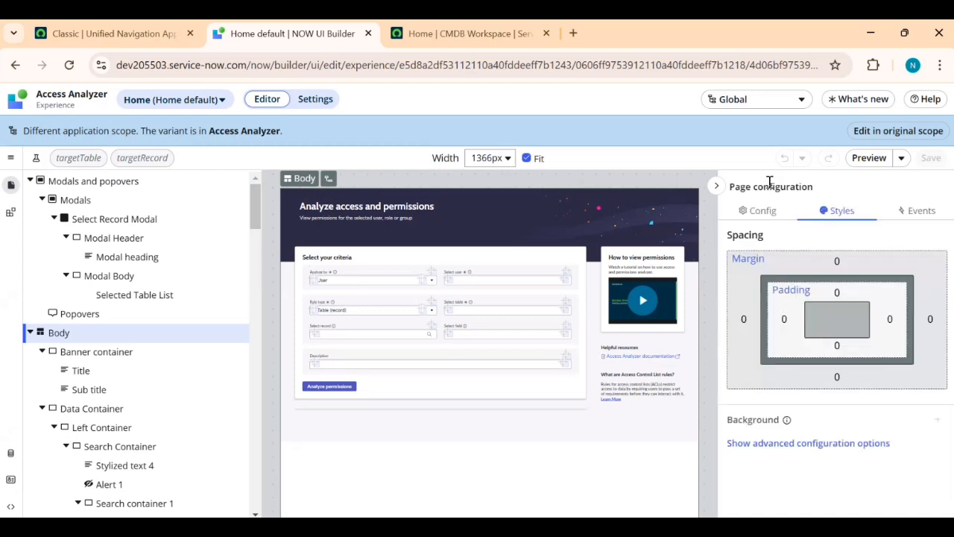
Try editing the variant in its original scope, cancel that mode, and apply Access Analyzer as the application scope
{"action": "left_click", "coordinate": [888, 132]}
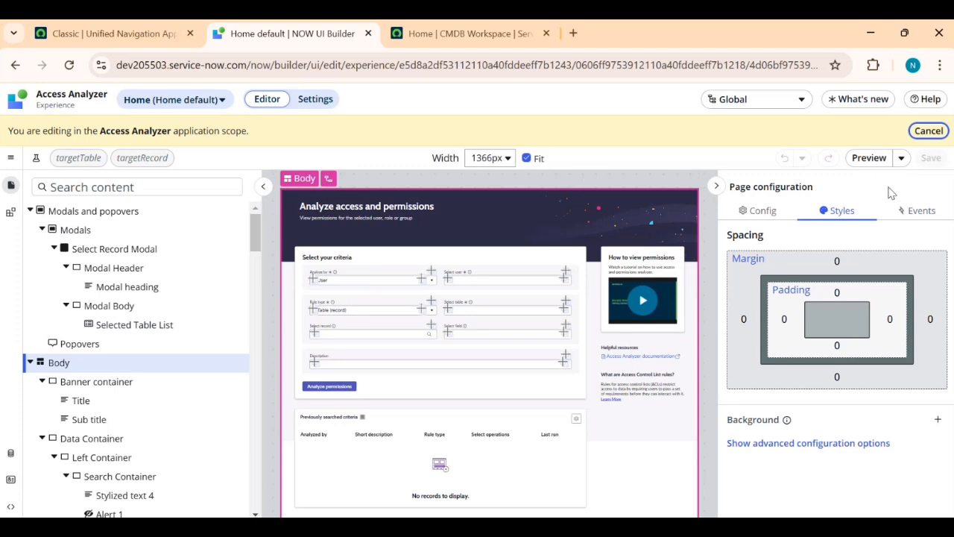
{"action": "left_click", "coordinate": [918, 133]}
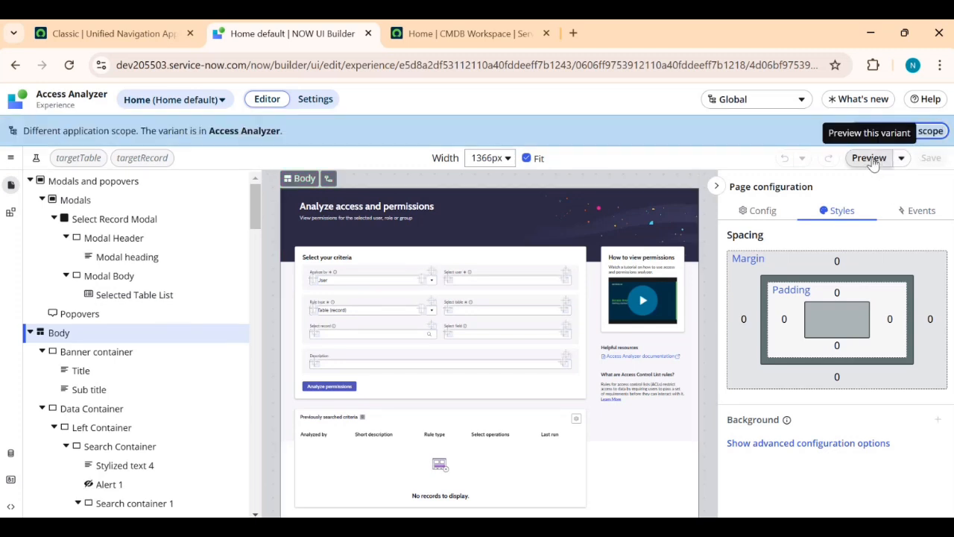
{"action": "left_click", "coordinate": [795, 108]}
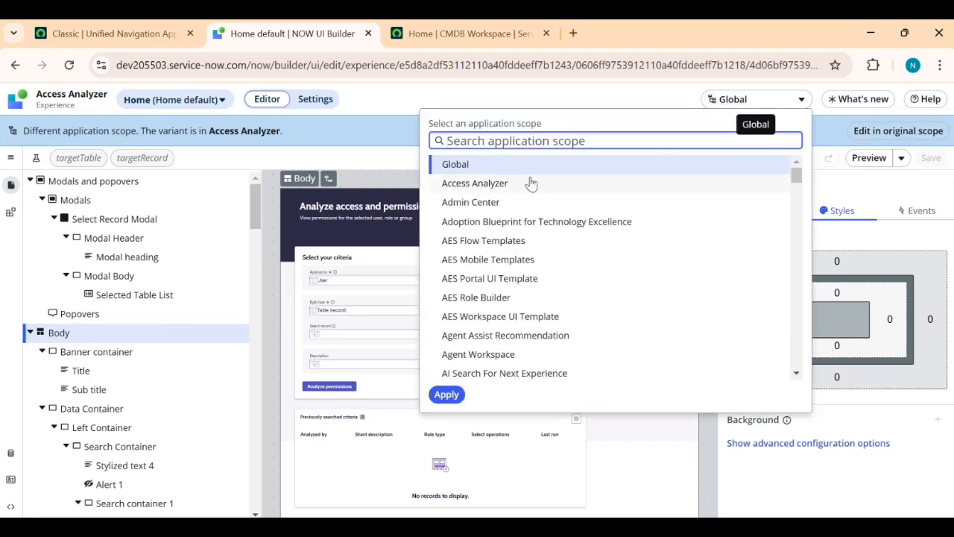
{"action": "left_click", "coordinate": [518, 184]}
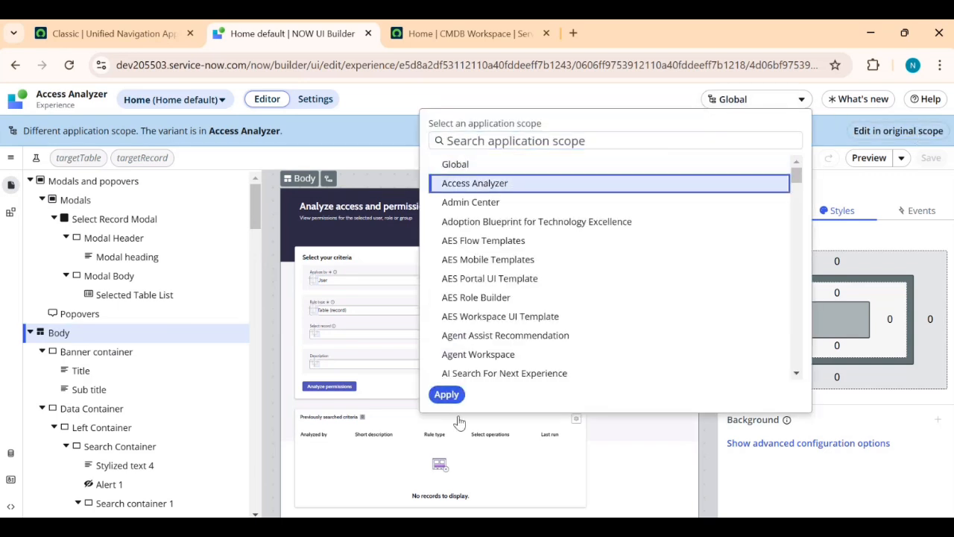
{"action": "left_click", "coordinate": [447, 395]}
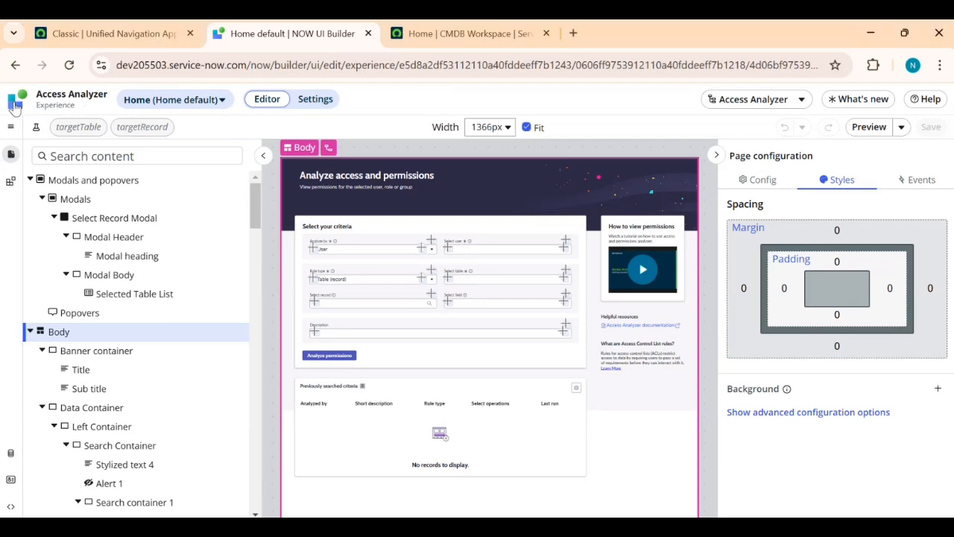
Go back to the UI Builder home and reopen Access Analyzer's Home default variant in the editor
{"action": "left_click", "coordinate": [15, 105]}
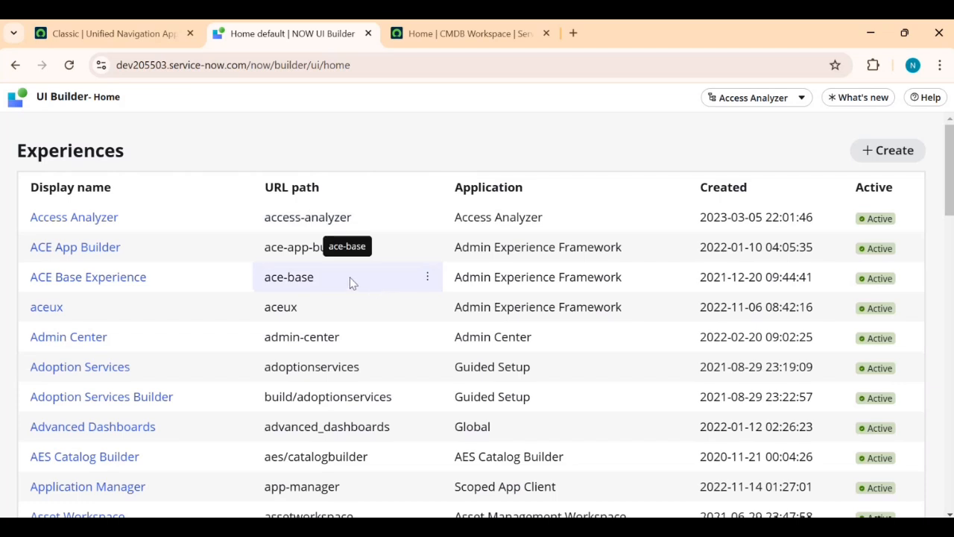
{"action": "left_click", "coordinate": [99, 222]}
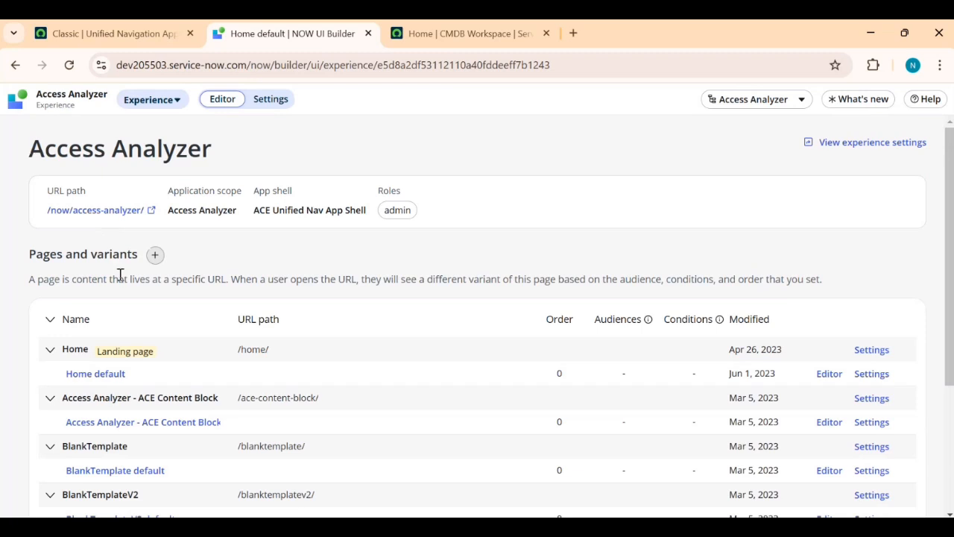
{"action": "left_click", "coordinate": [97, 374]}
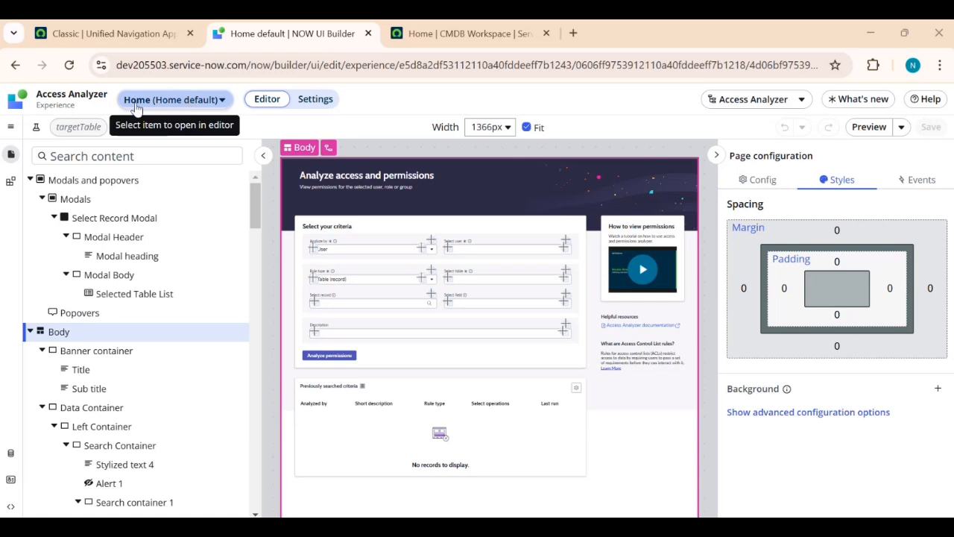
Examine the experience's page list and the Home default variant's settings, including conditions and audiences, and return to the editor
{"action": "left_click", "coordinate": [221, 100]}
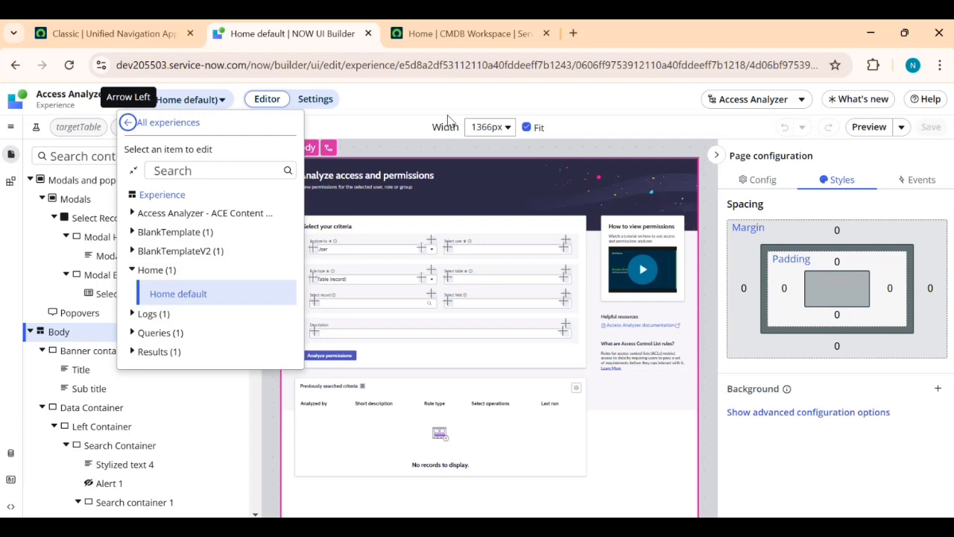
{"action": "left_click", "coordinate": [420, 101]}
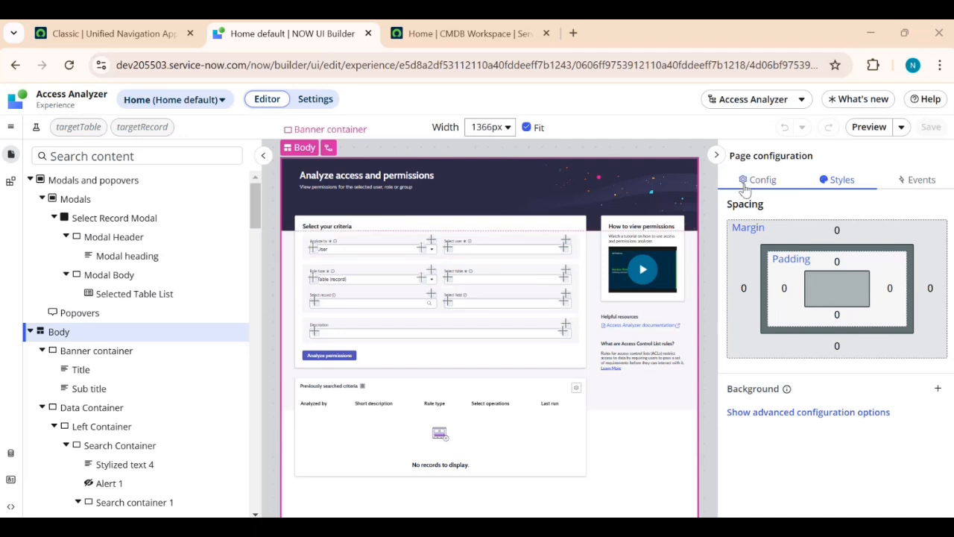
{"action": "left_click", "coordinate": [315, 103]}
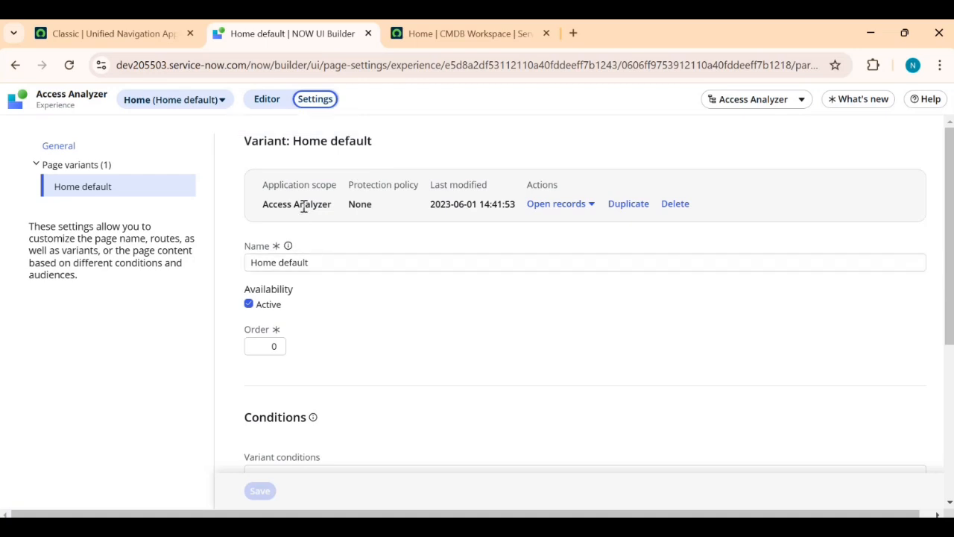
{"action": "scroll", "coordinate": [299, 284], "scroll_direction": "down", "scroll_amount": 4}
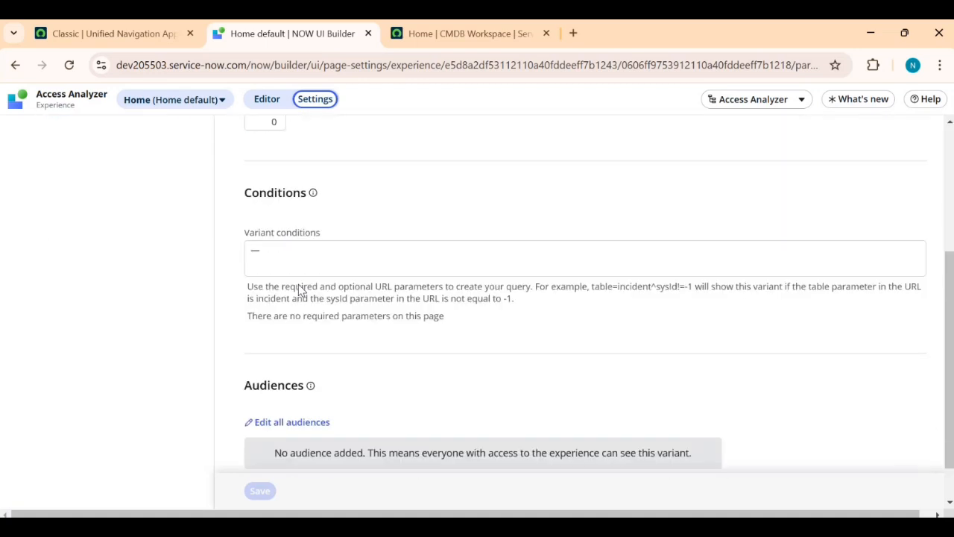
{"action": "scroll", "coordinate": [349, 285], "scroll_direction": "up", "scroll_amount": 3}
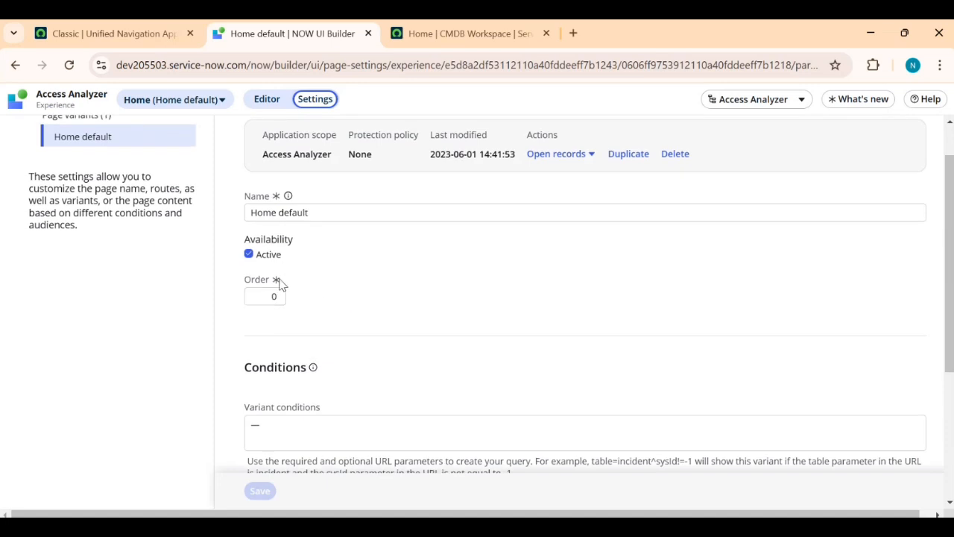
{"action": "scroll", "coordinate": [298, 285], "scroll_direction": "up", "scroll_amount": 1}
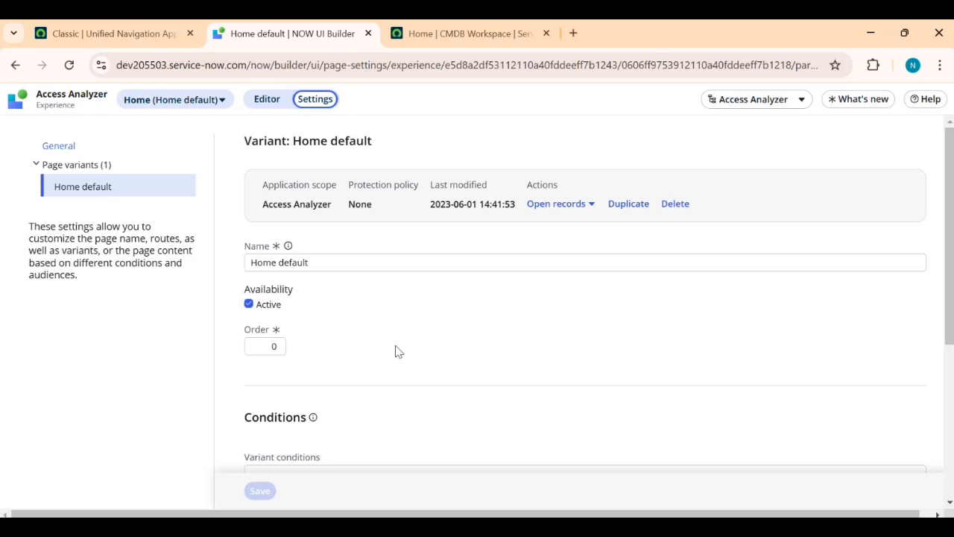
{"action": "left_click", "coordinate": [267, 101]}
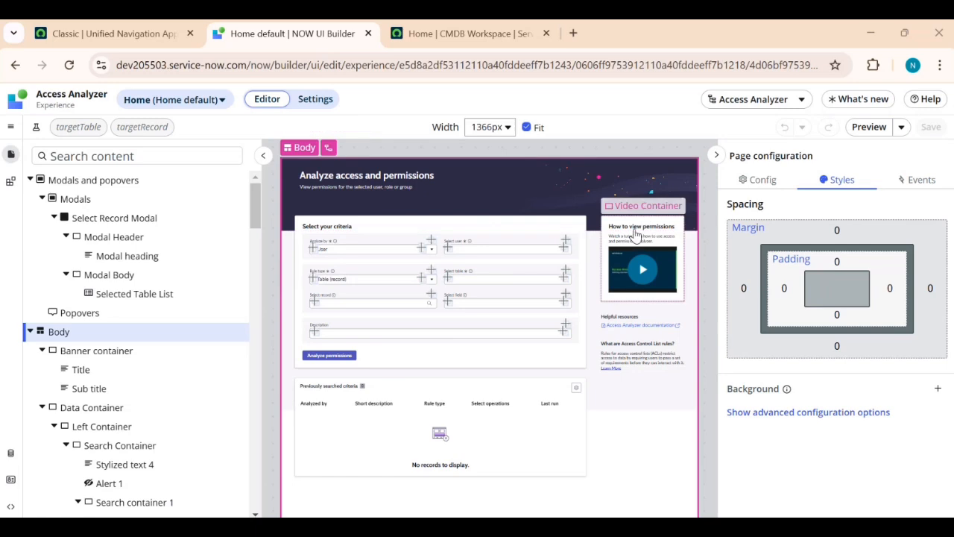
Delete the List - Simple 1 component showing the previously searched criteria from the page
{"action": "left_click", "coordinate": [329, 457]}
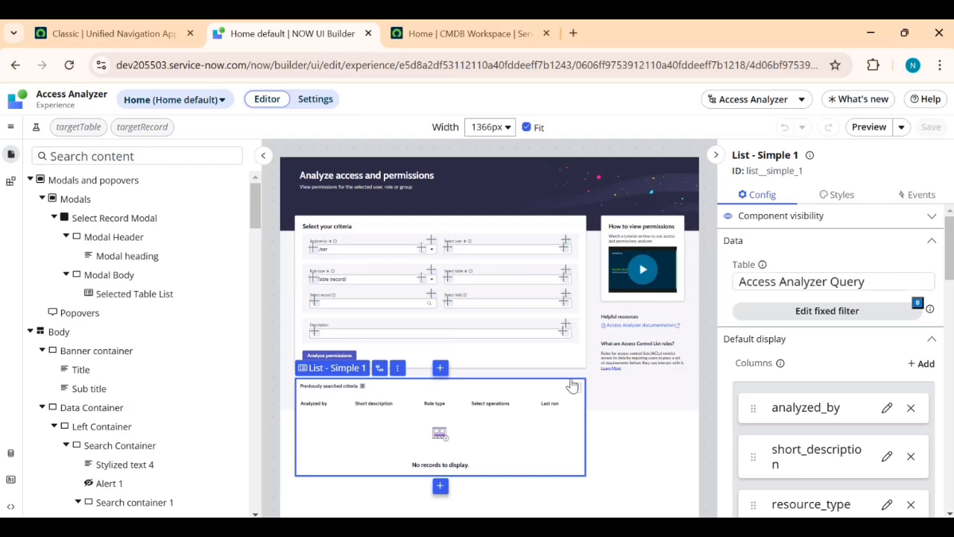
{"action": "right_click", "coordinate": [497, 384]}
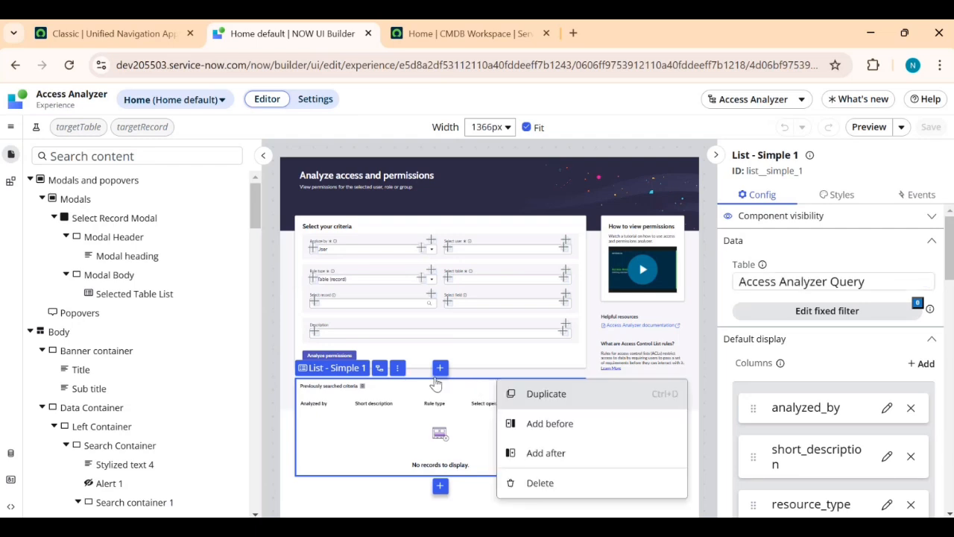
{"action": "left_click", "coordinate": [535, 483]}
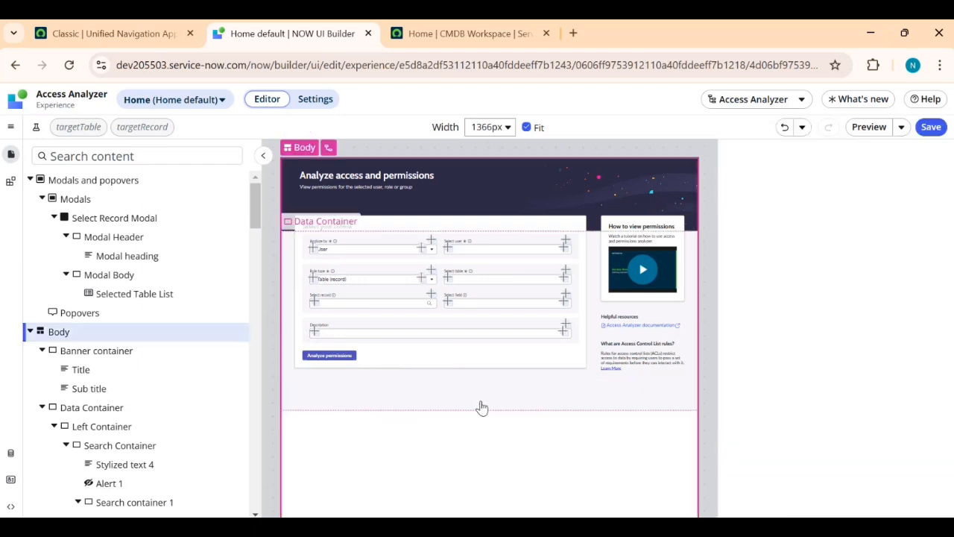
Review the editor's undo history and undo the deletion of the List - Simple 1 component
{"action": "left_click", "coordinate": [802, 127]}
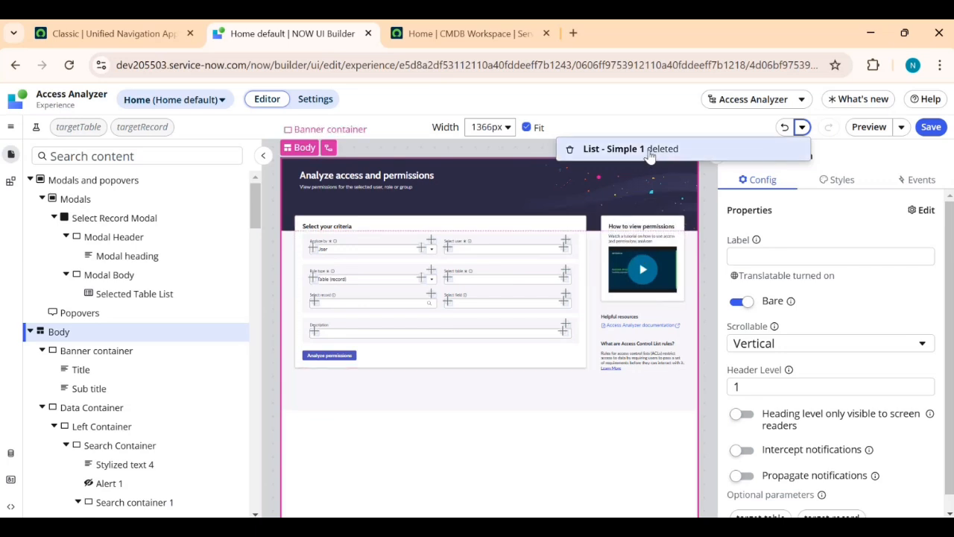
{"action": "left_click", "coordinate": [781, 127]}
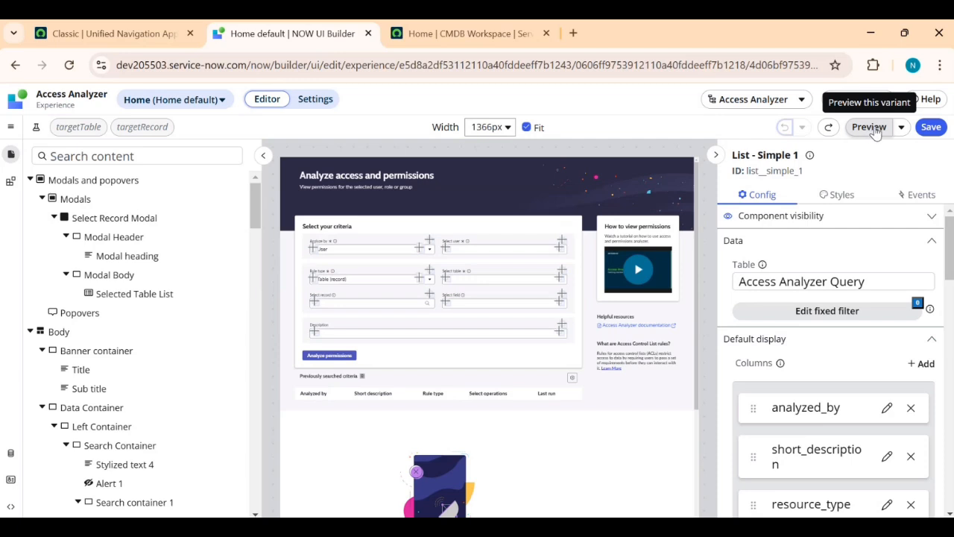
Preview the Home default variant, close the preview, and try to open its URL path without saving, cancelling the request
{"action": "left_click", "coordinate": [902, 127]}
{"action": "left_click", "coordinate": [870, 129]}
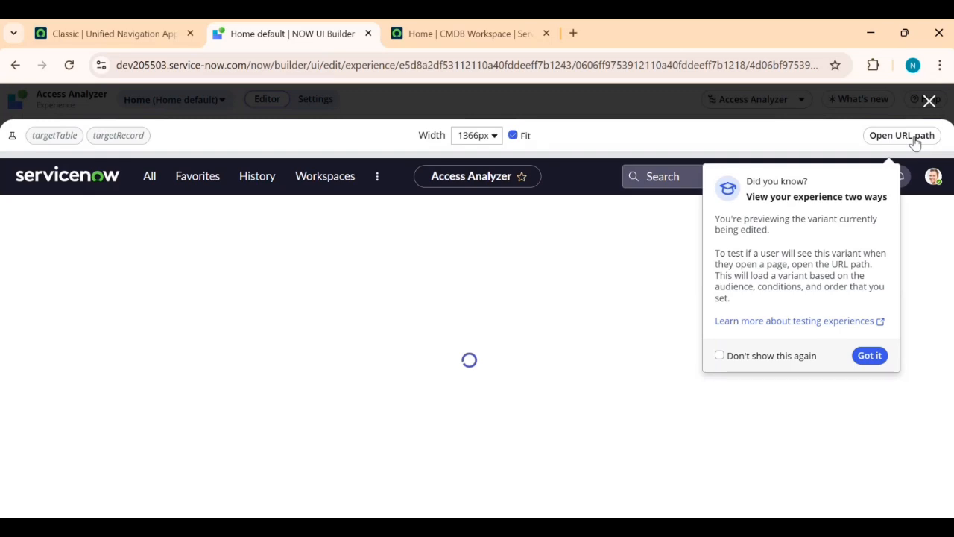
{"action": "left_click", "coordinate": [929, 101]}
{"action": "left_click", "coordinate": [902, 126]}
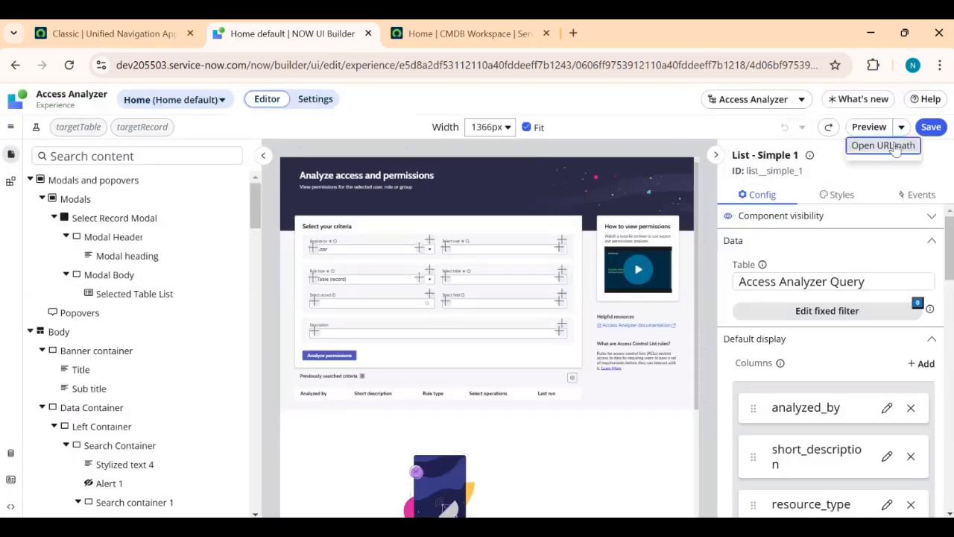
{"action": "left_click", "coordinate": [887, 146]}
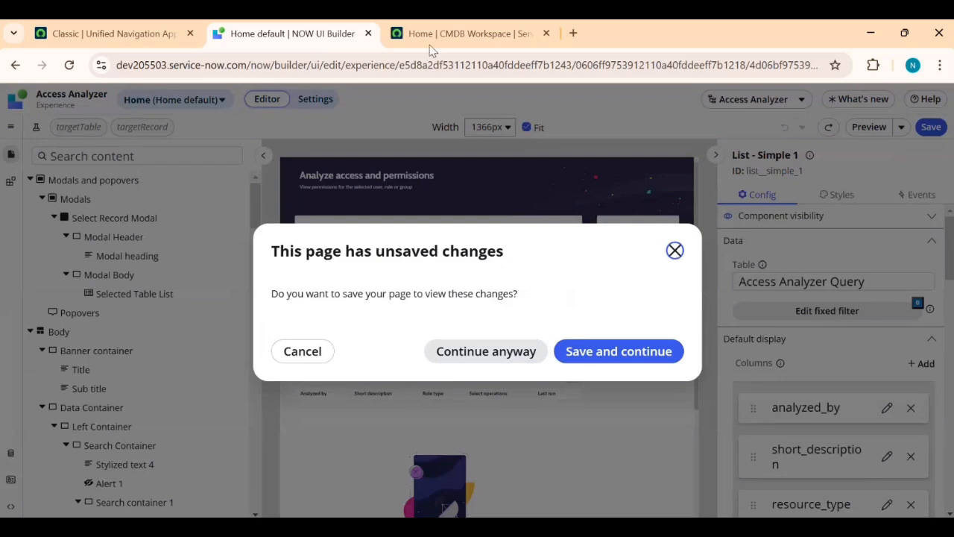
{"action": "key", "text": "Escape"}
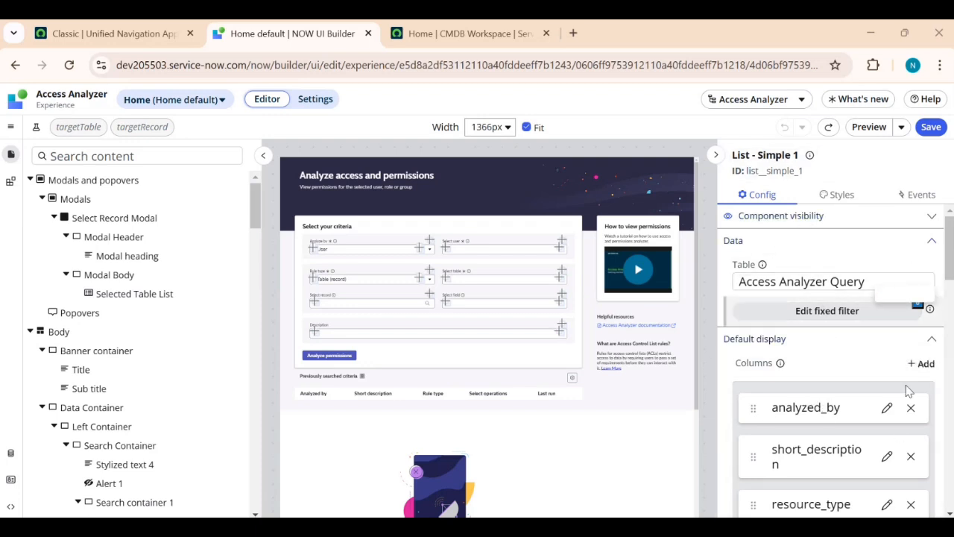
Examine the List - Simple 1 component's configuration, styles and event mappings, and look through the page's content tree
{"action": "scroll", "coordinate": [894, 425], "scroll_direction": "down", "scroll_amount": 3}
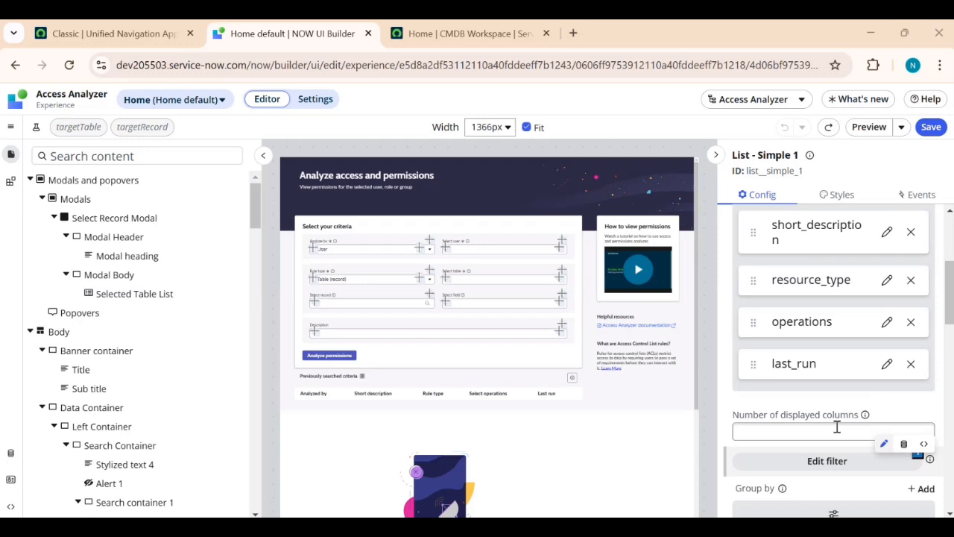
{"action": "scroll", "coordinate": [838, 427], "scroll_direction": "up", "scroll_amount": 3}
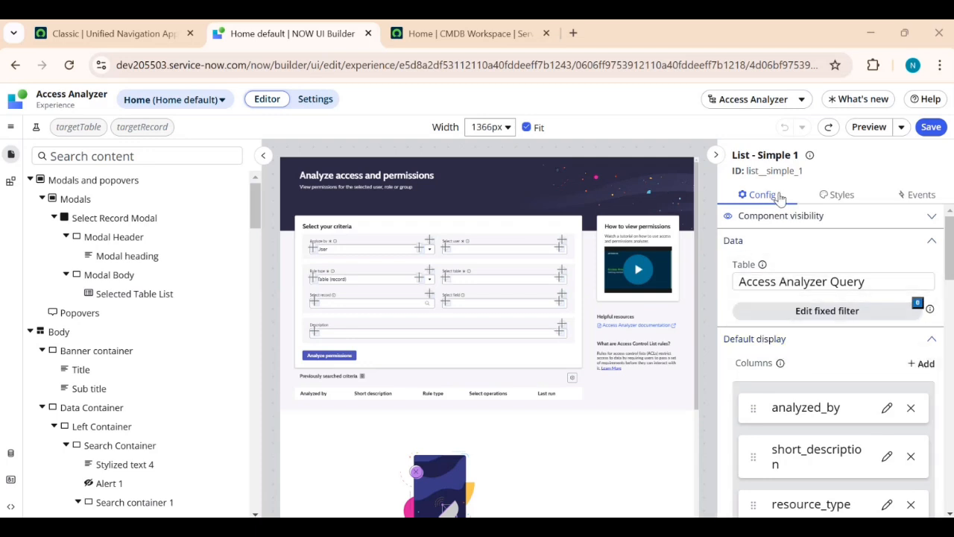
{"action": "left_click", "coordinate": [839, 194]}
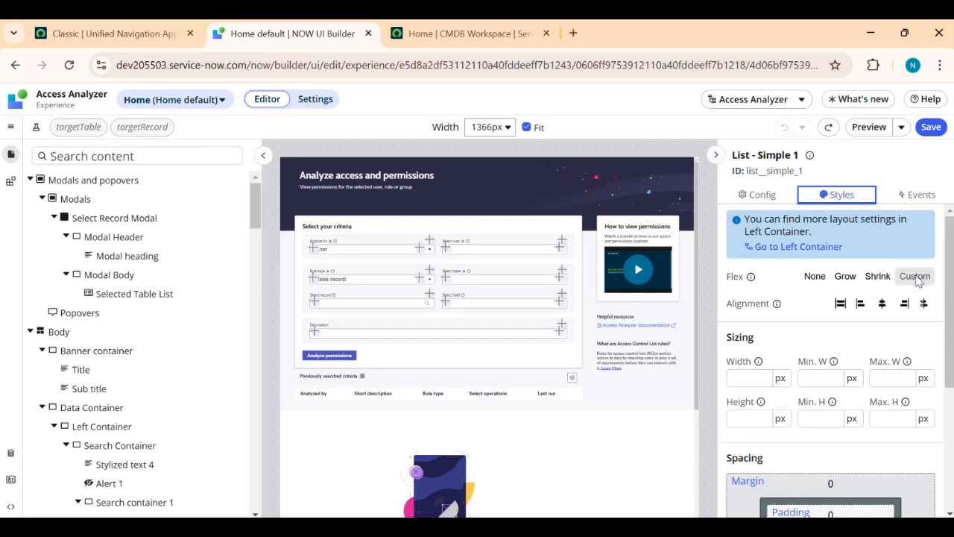
{"action": "left_click", "coordinate": [908, 202]}
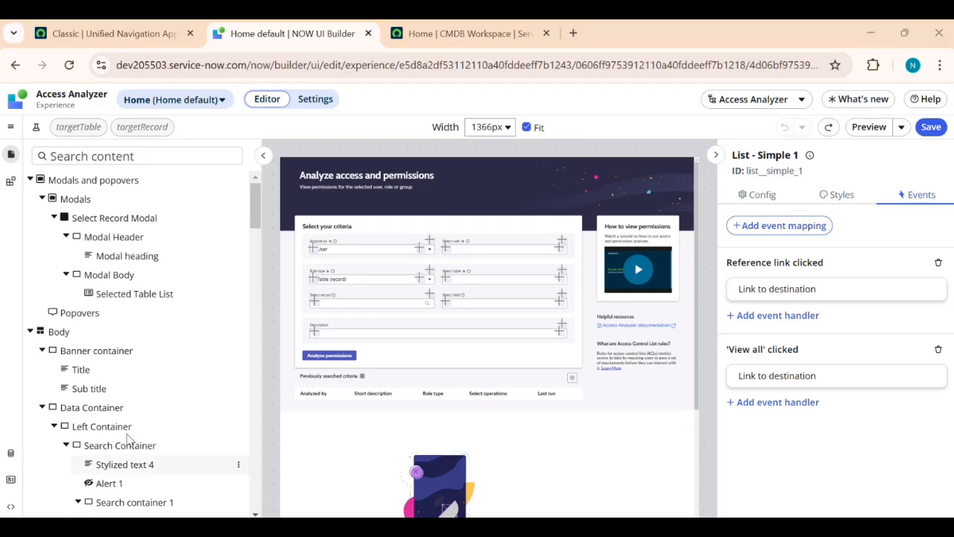
{"action": "scroll", "coordinate": [127, 434], "scroll_direction": "down", "scroll_amount": 4}
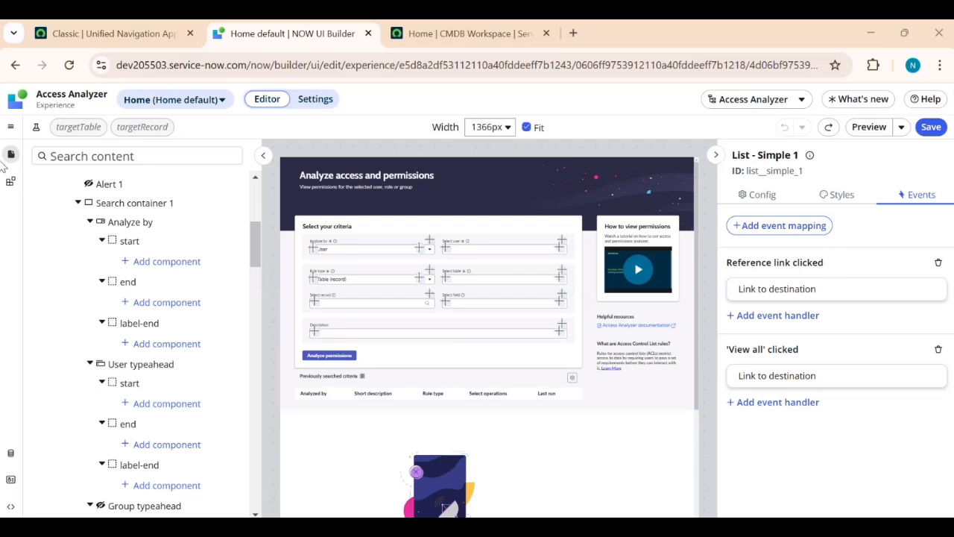
Examine the variant's duplicate and developer options, and close them without choosing any
{"action": "left_click", "coordinate": [11, 126]}
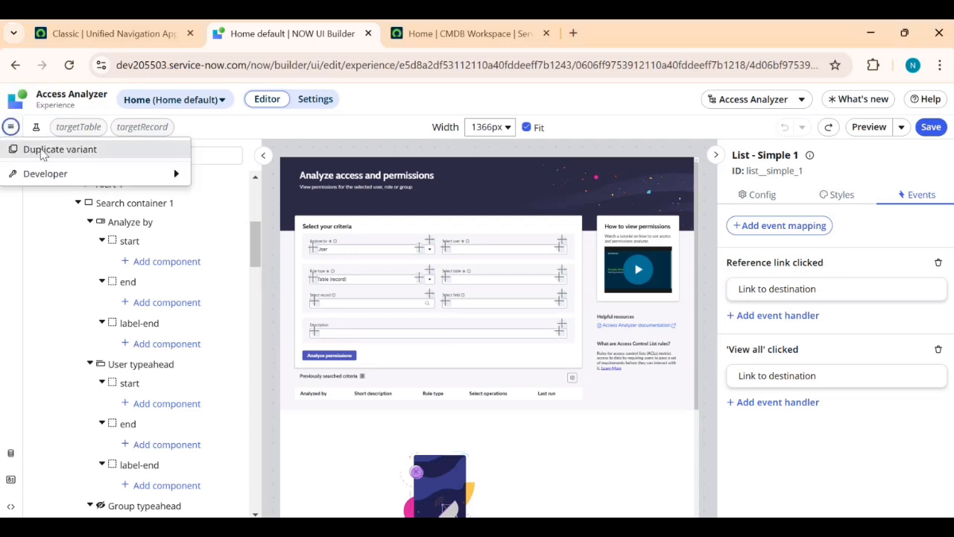
{"action": "mouse_move", "coordinate": [174, 173]}
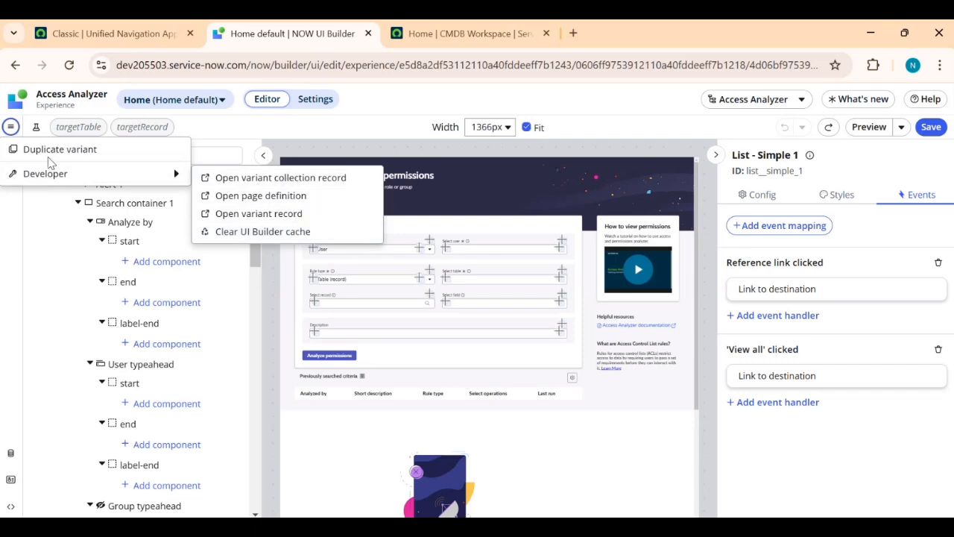
{"action": "left_click", "coordinate": [5, 226]}
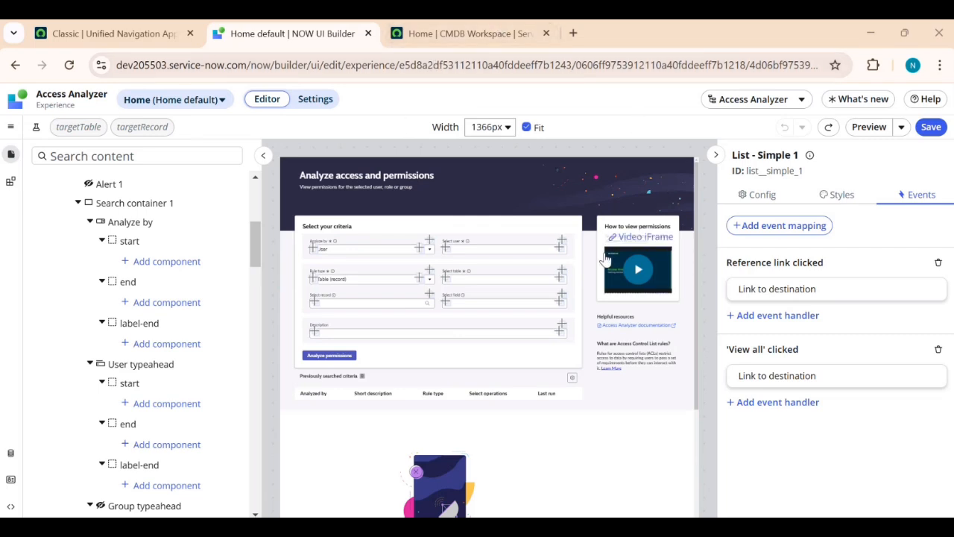
{"action": "mouse_move", "coordinate": [557, 528]}
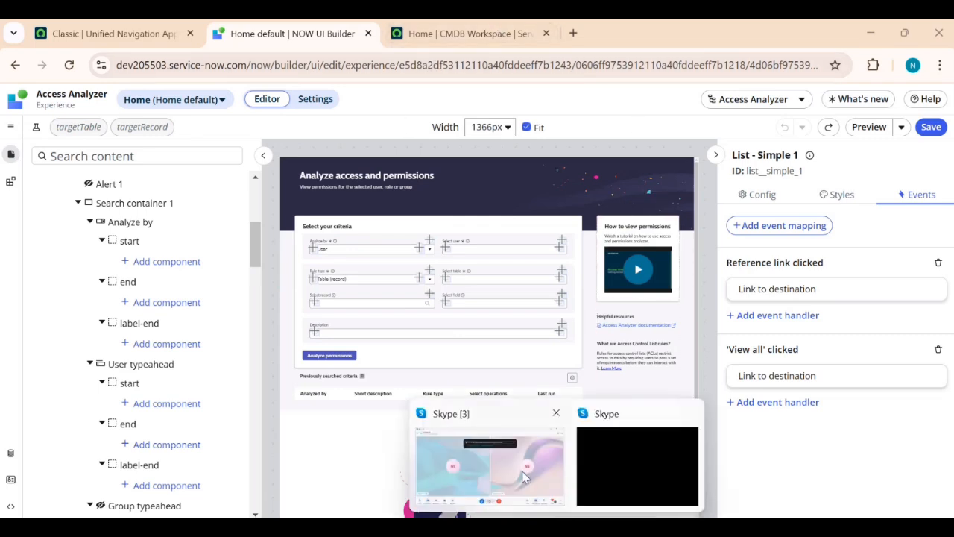